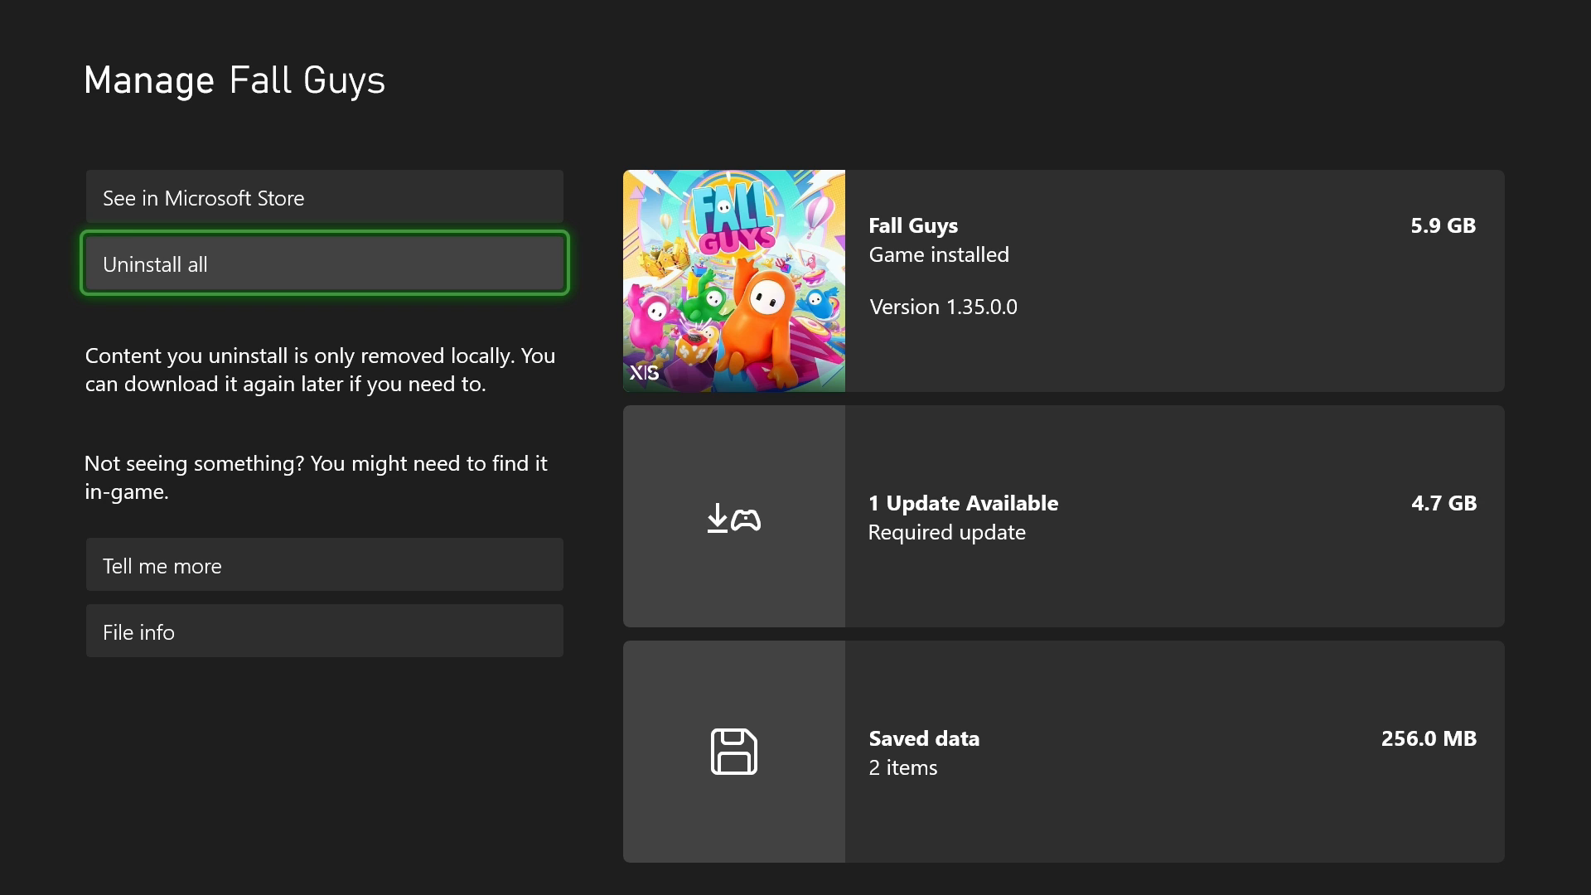
key("Return")
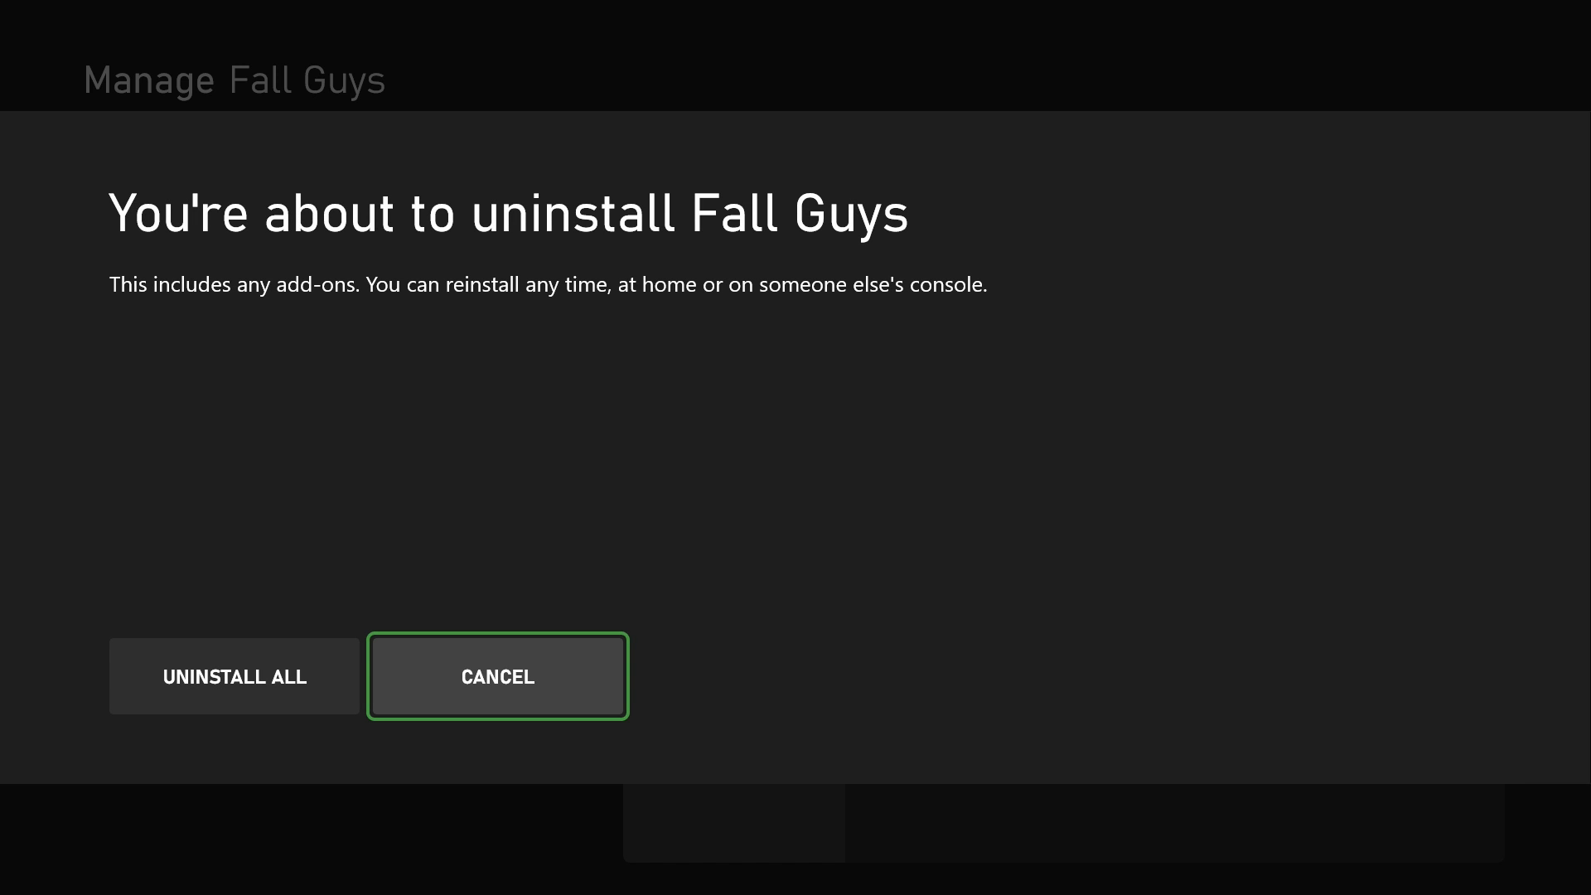
key("Left")
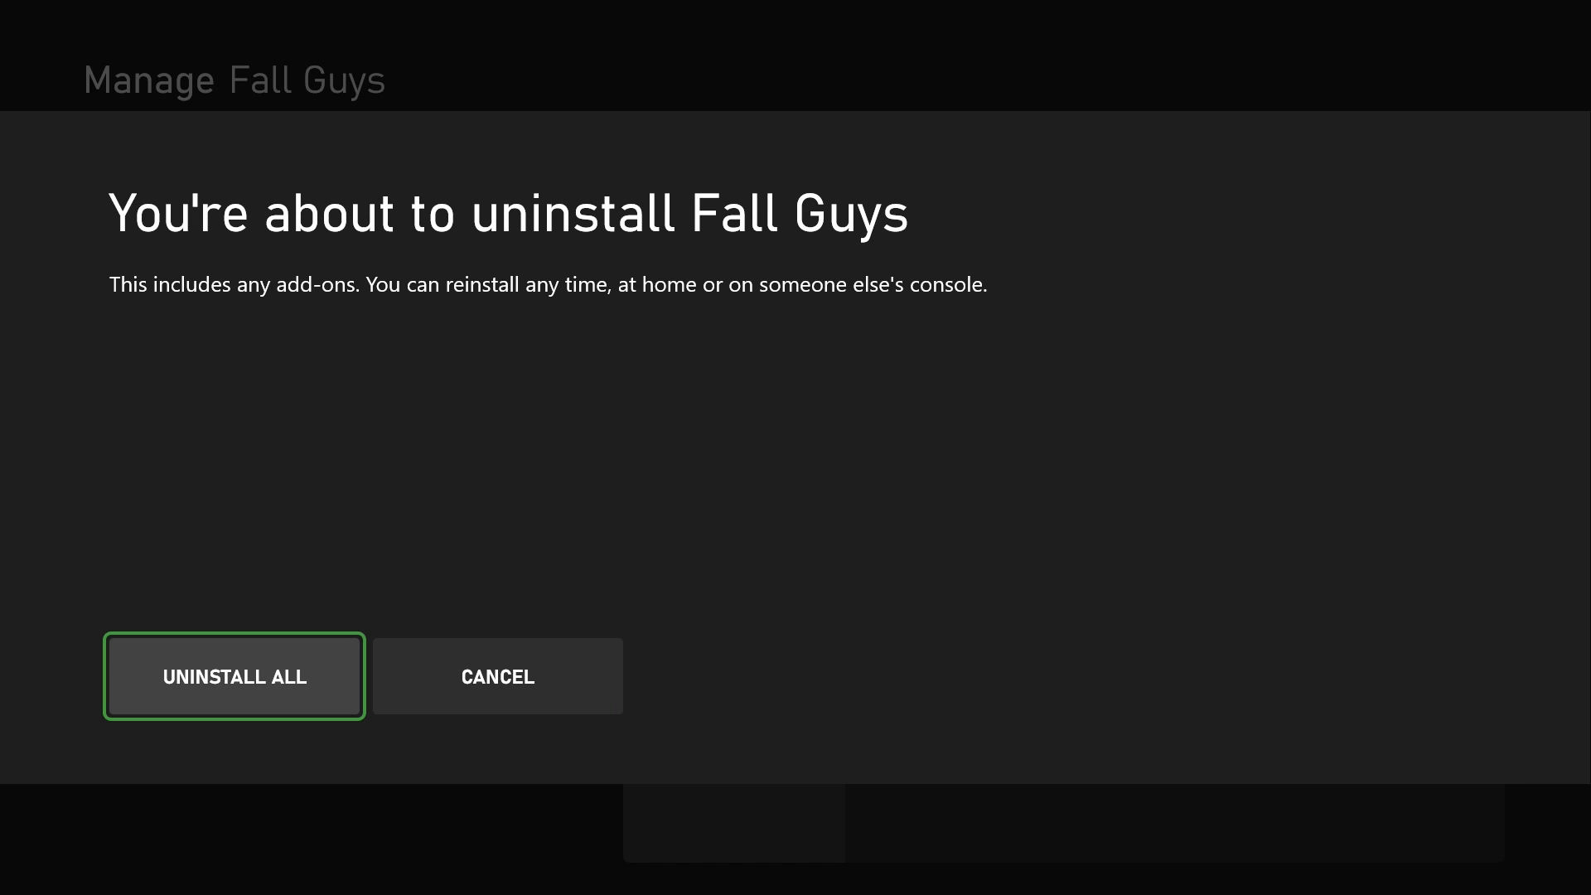
key("Right")
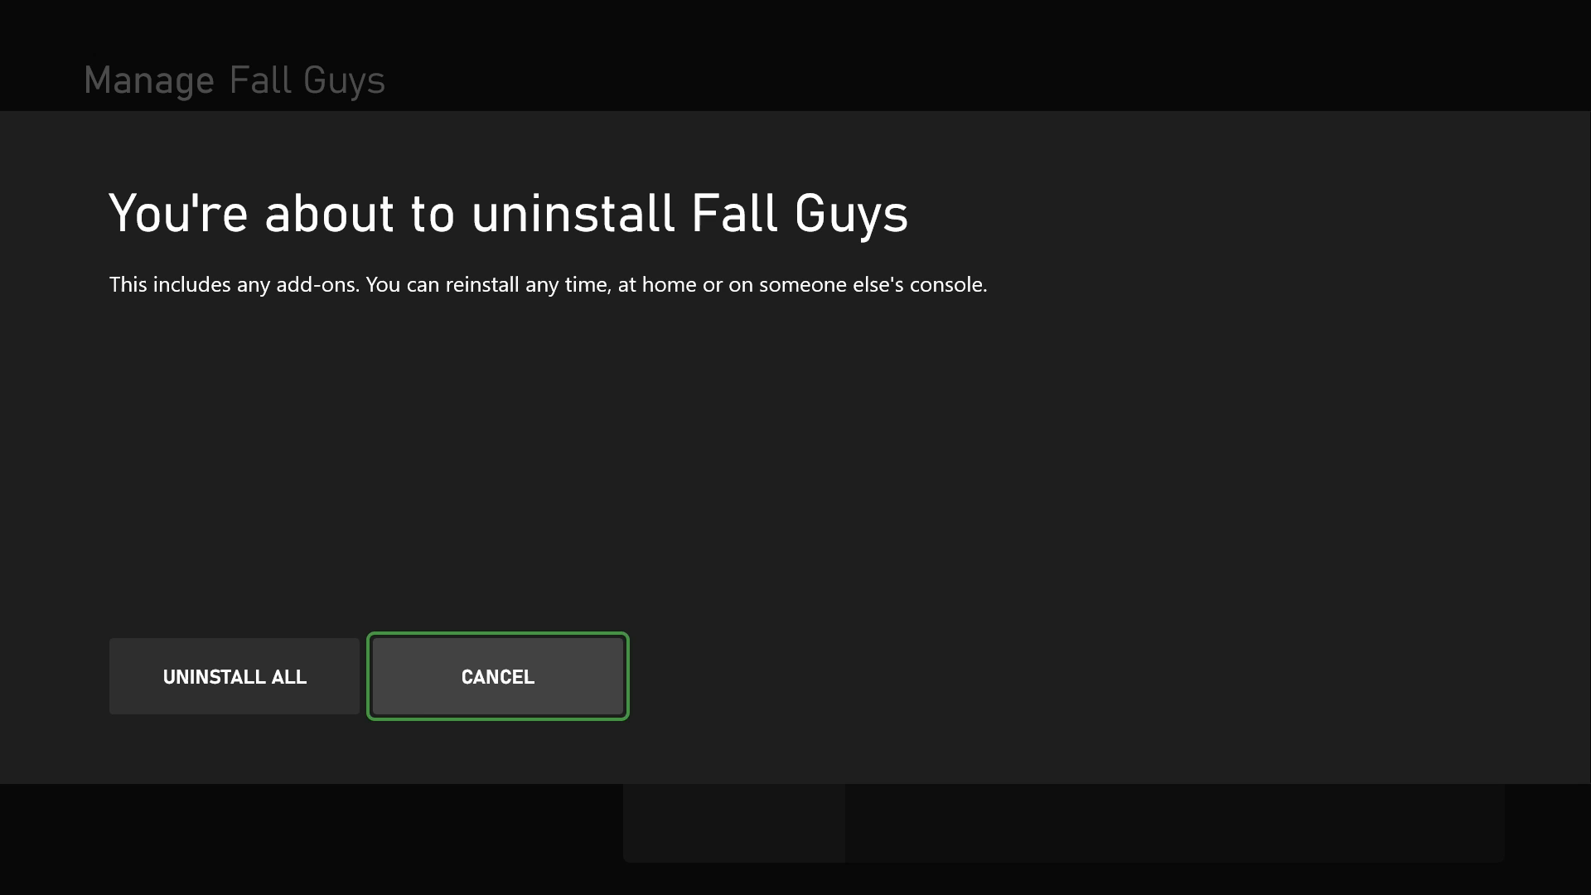
key("Left")
key("Right")
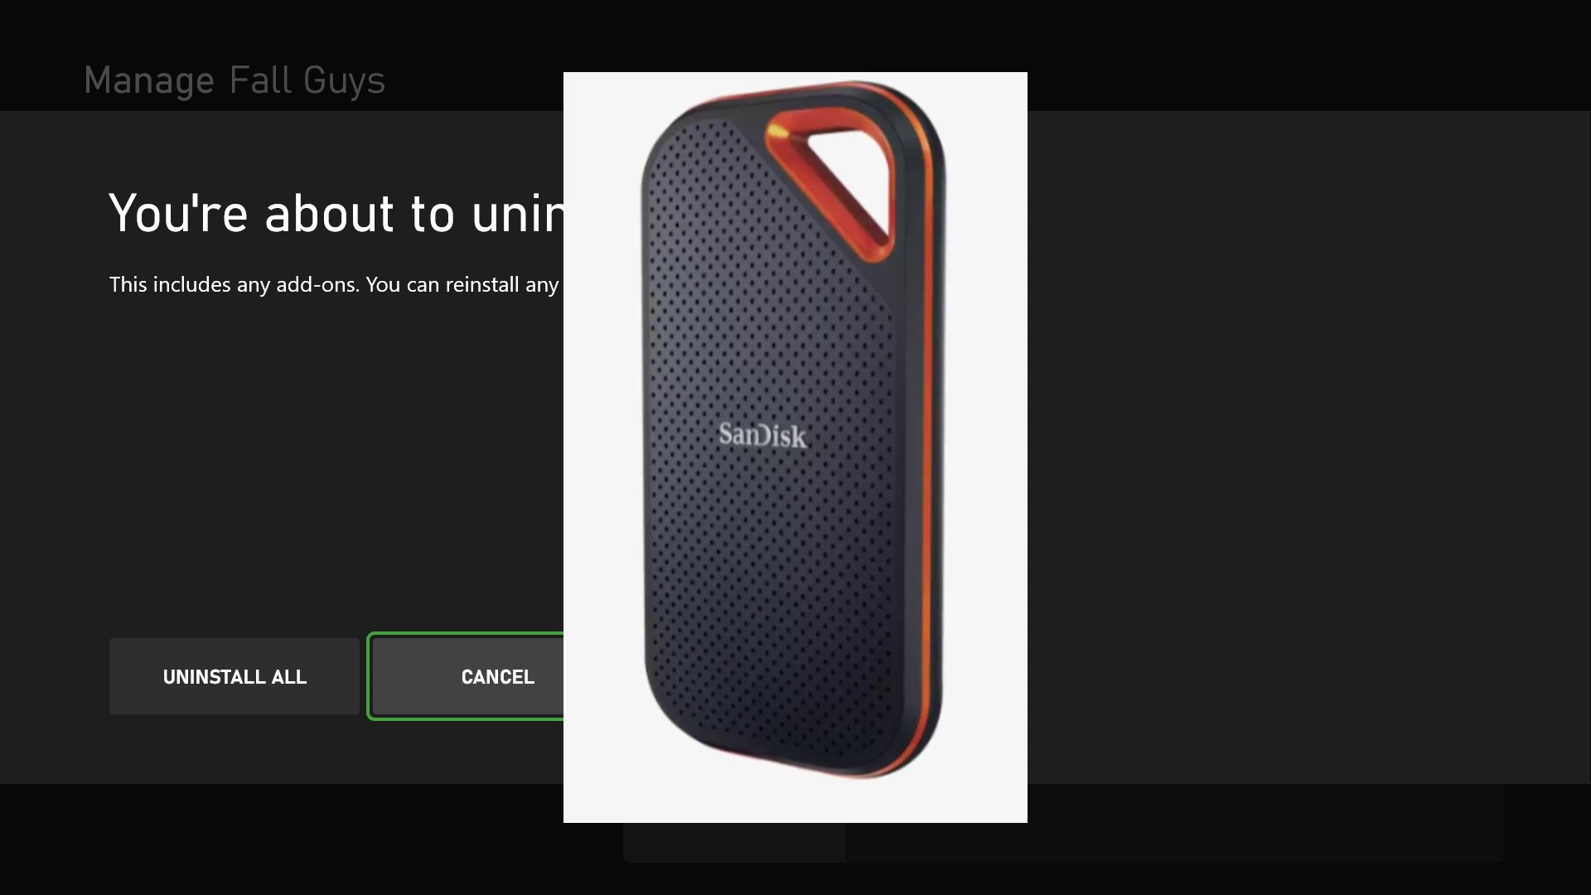
key("Left")
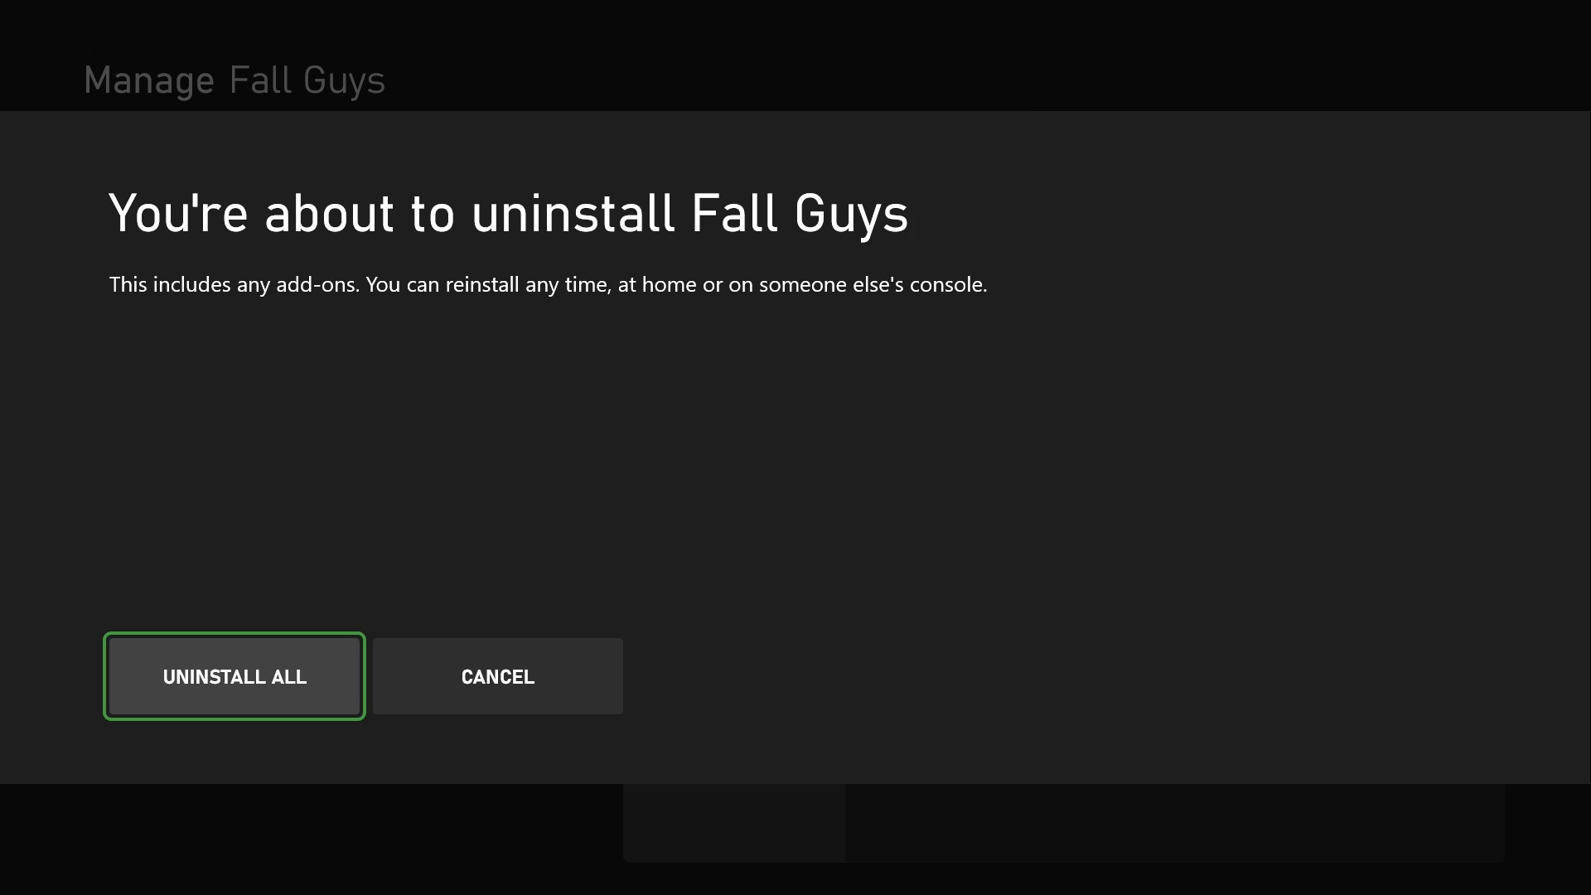
Step: Confirm Uninstall all for Fall Guys and return to the games library showing 7 games, 401.4 GB free
key("Escape")
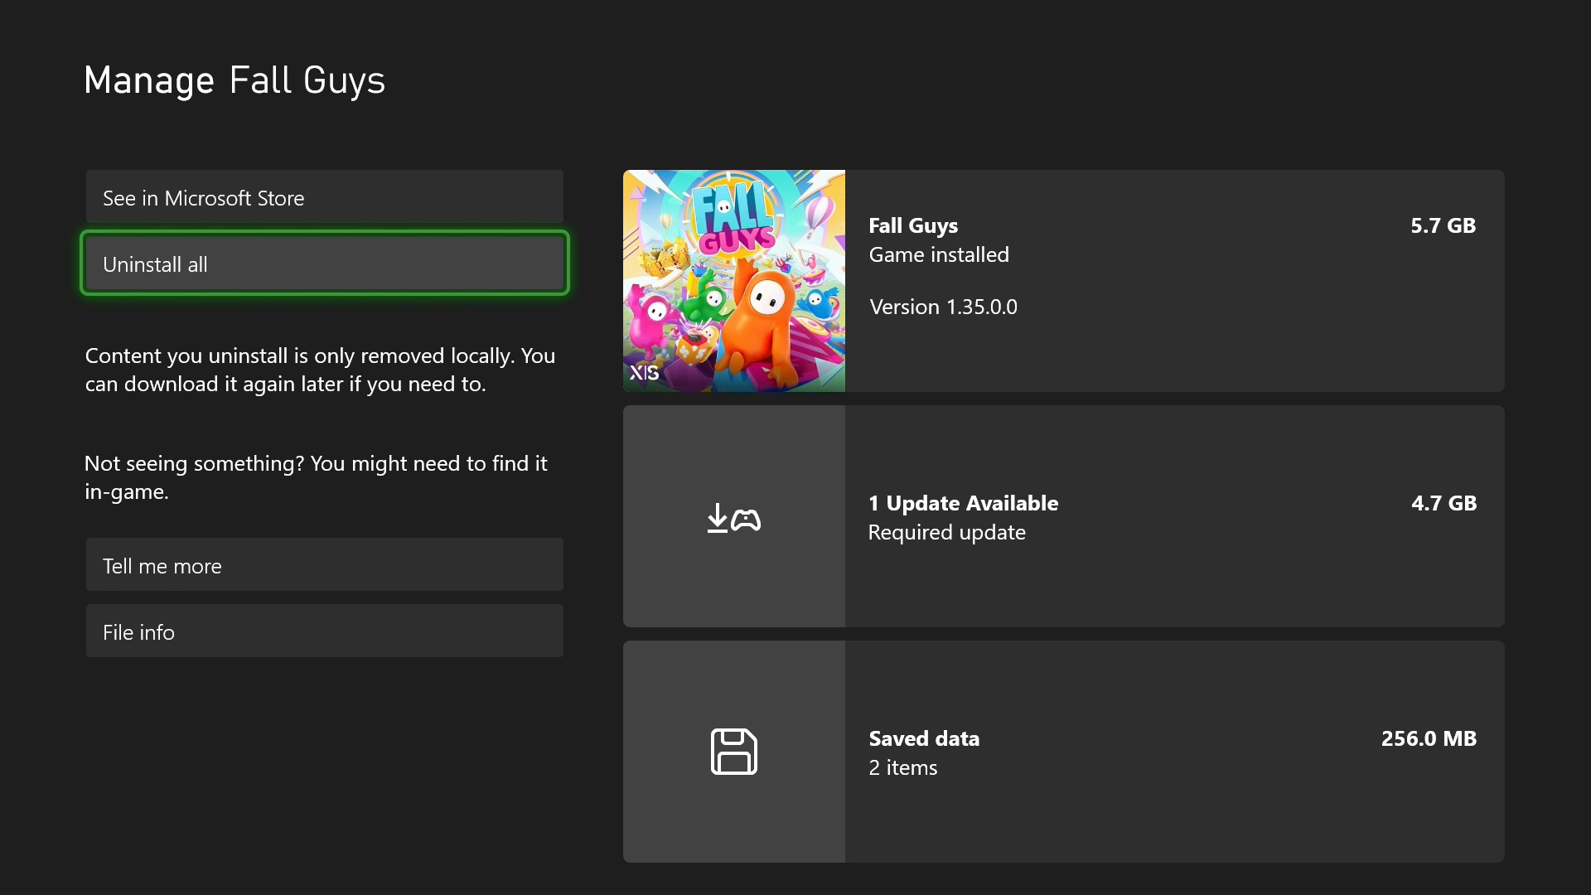
key("Down")
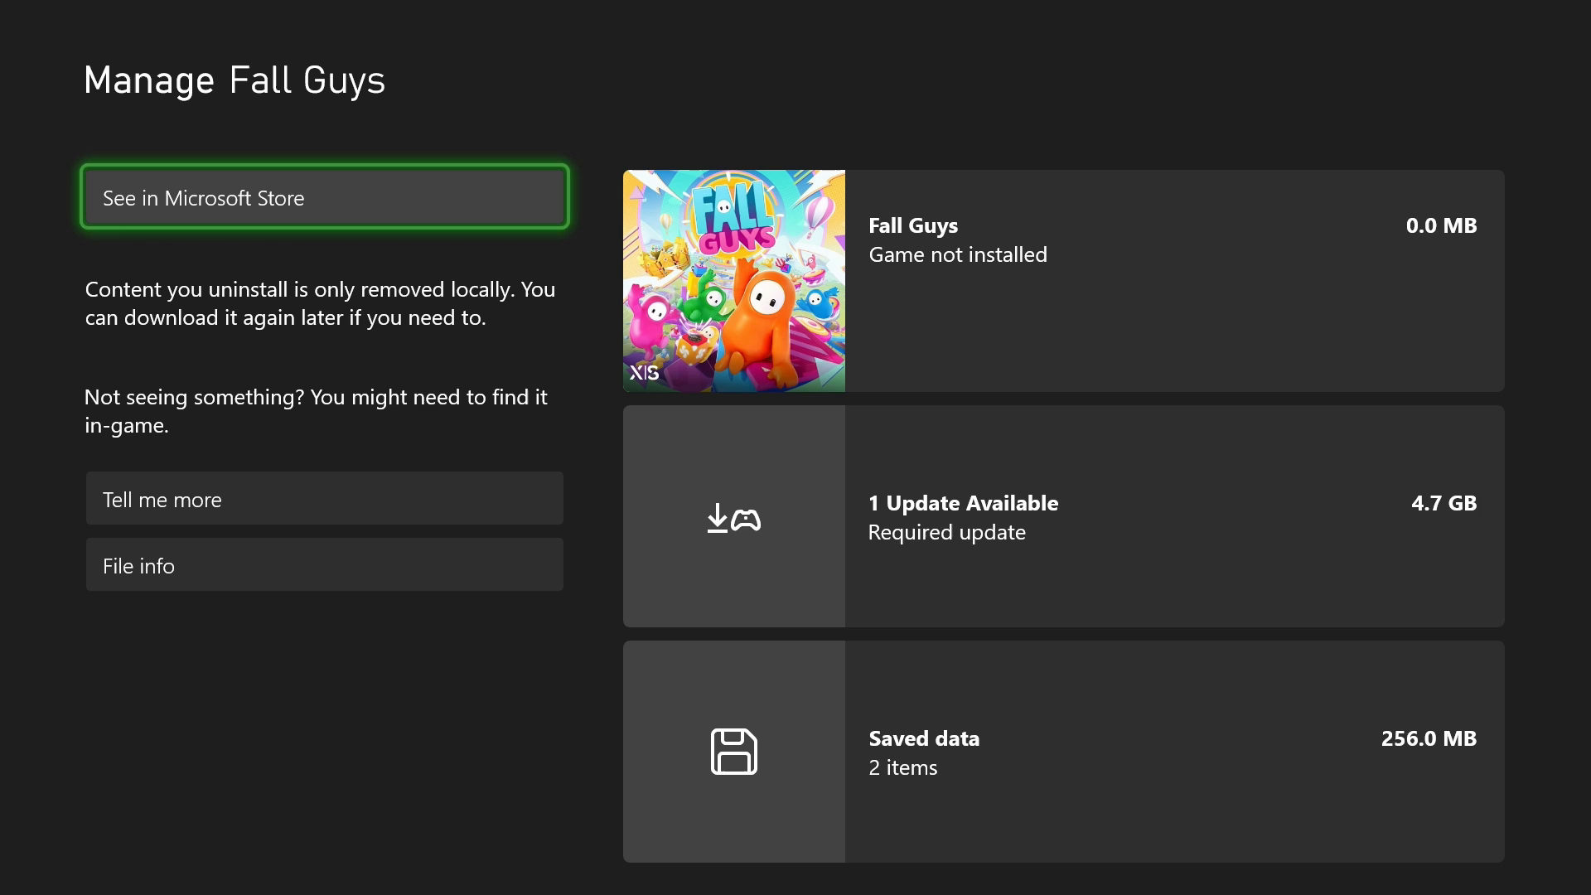
key("Right")
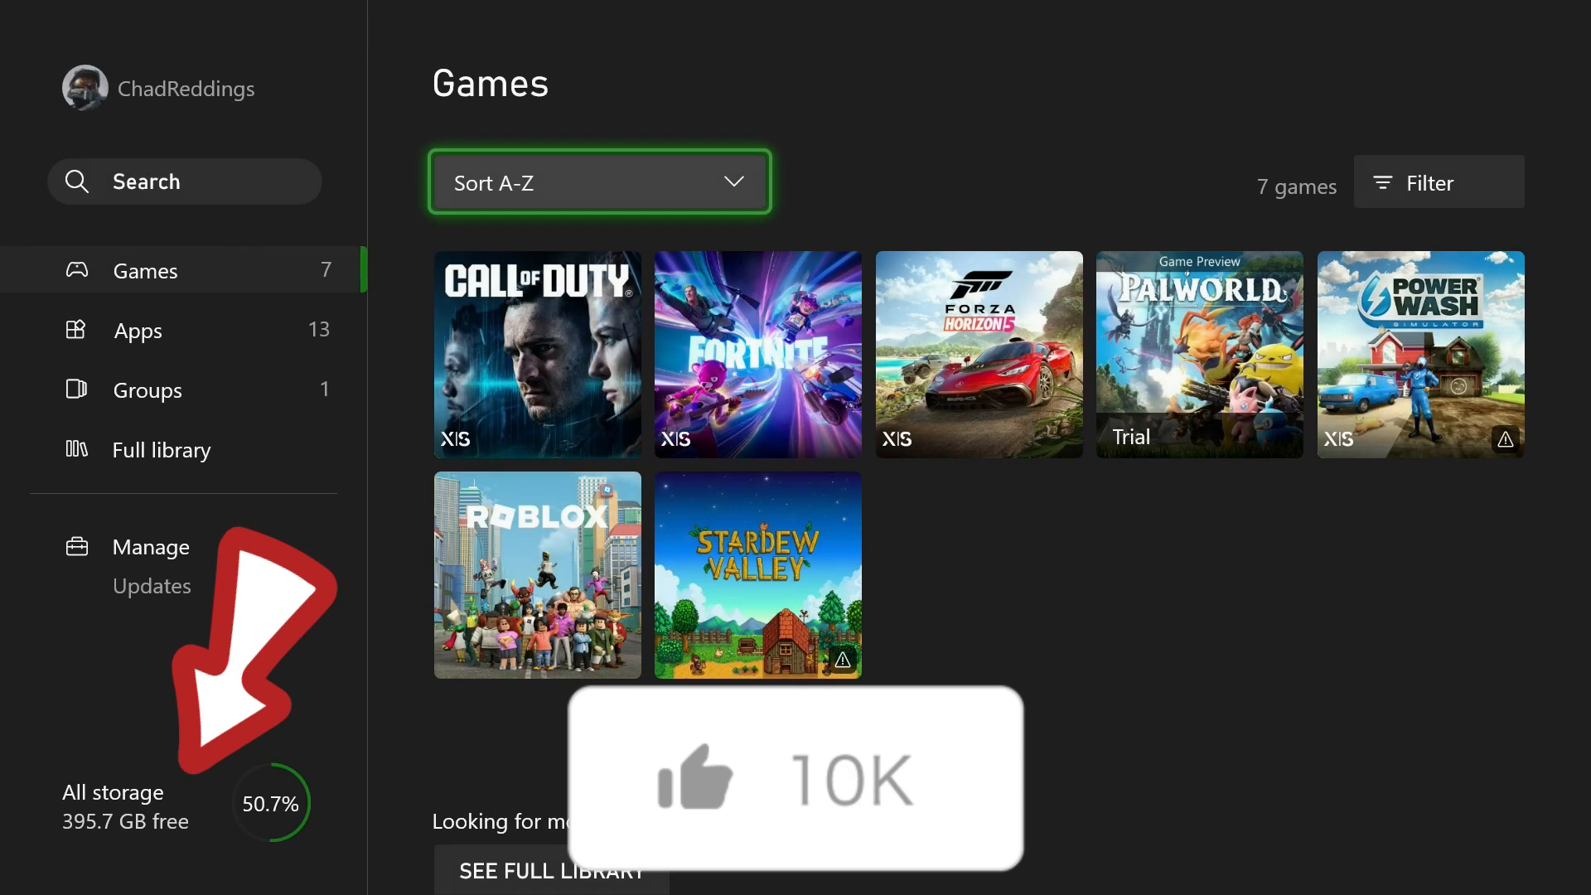